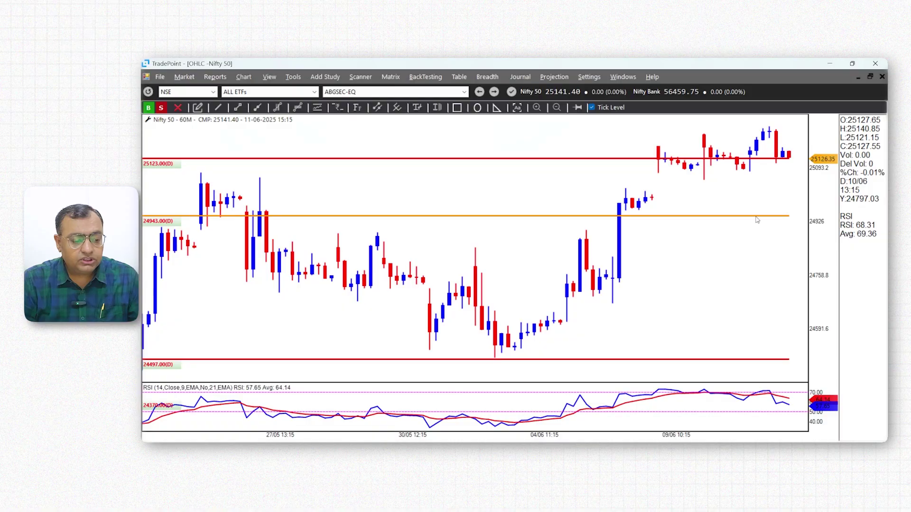
- Switch the Nifty 50 chart from the 60-minute to the daily timeframe
scroll(450, 251, up, 5)
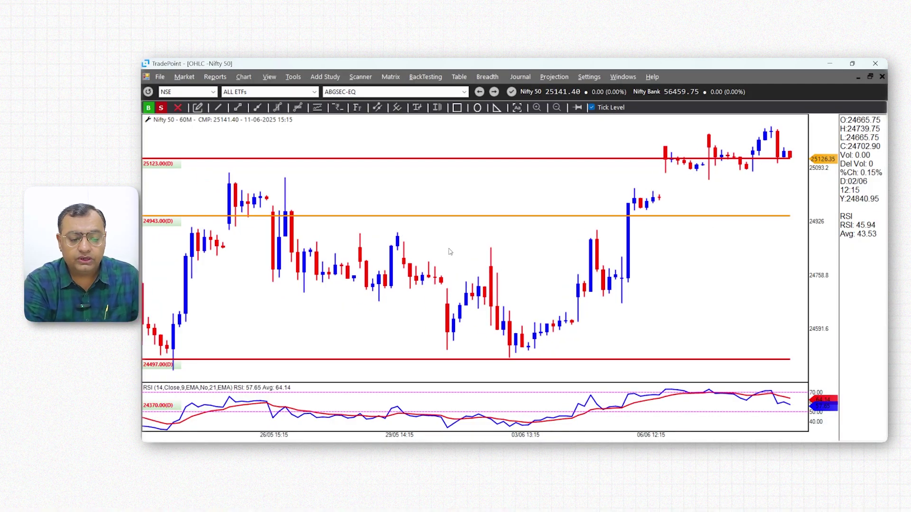
scroll(449, 252, up, 5)
key(d)
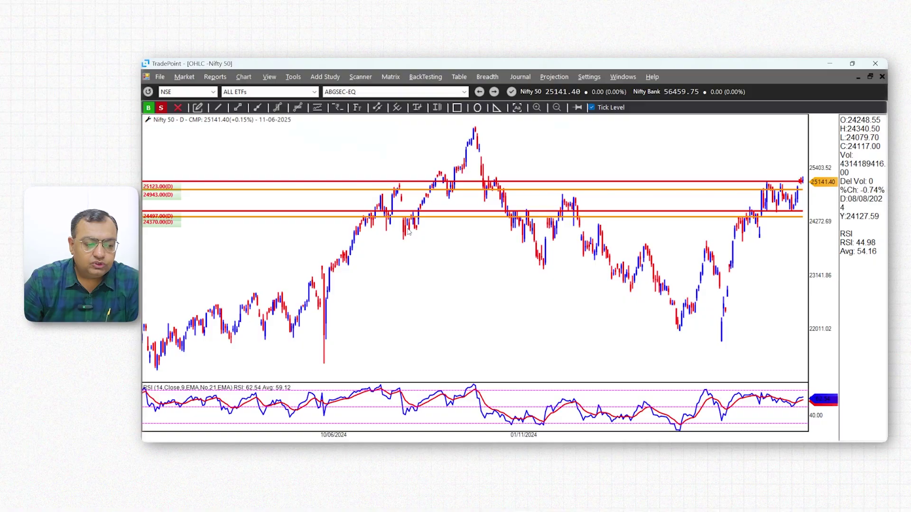
- Draw a rectangle enclosing the daily Nifty 50 rally from the late-2023 low to the September 2024 peak
scroll(474, 256, down, 3)
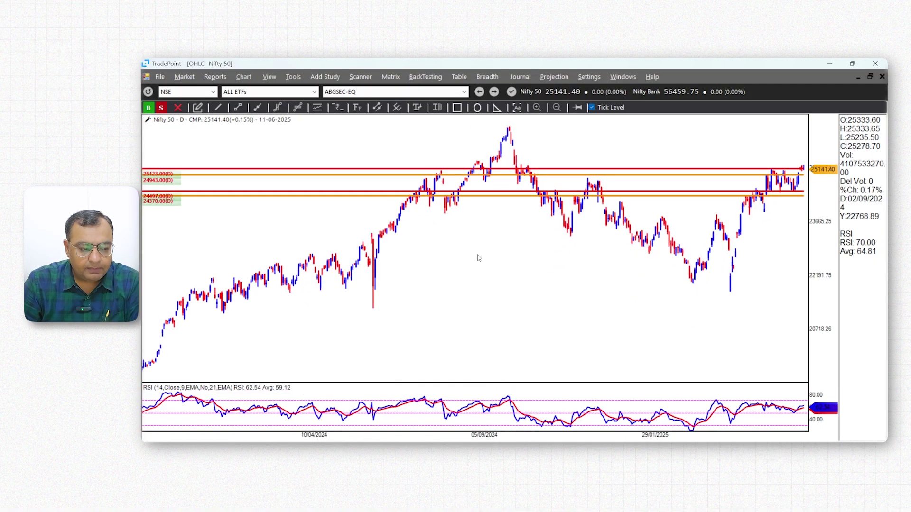
scroll(442, 279, down, 1)
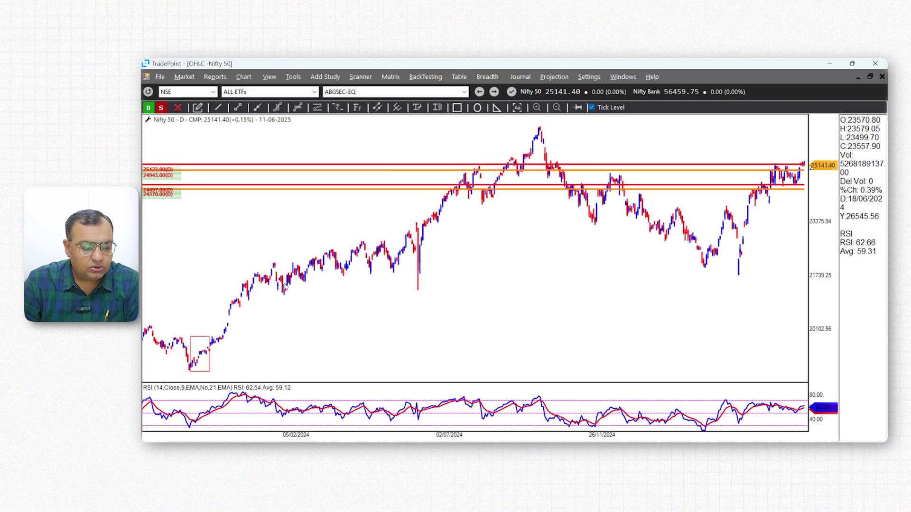
drag(372, 230, 542, 125)
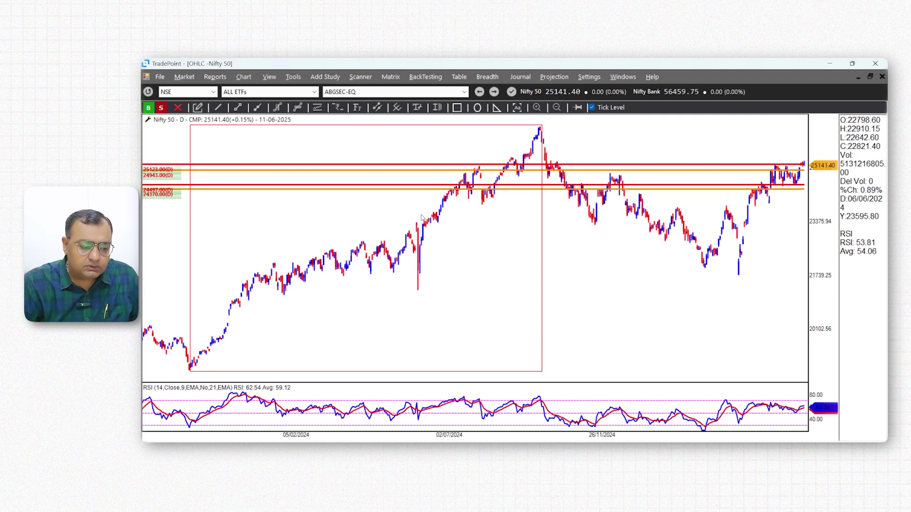
click(419, 275)
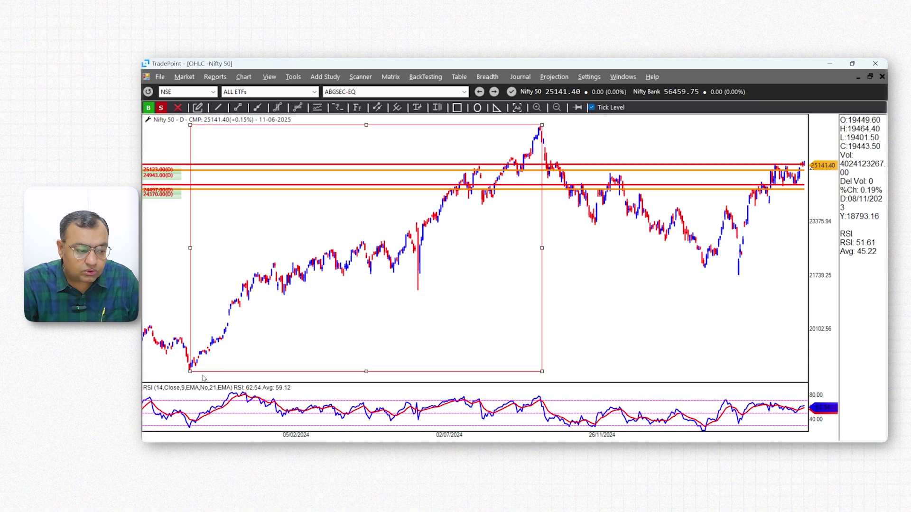
- Shift the rectangle slightly earlier along the Nifty 50 rally and deselect it
click(217, 312)
mouse_move(218, 314)
mouse_down()
mouse_move(229, 313)
mouse_move(218, 310)
mouse_up()
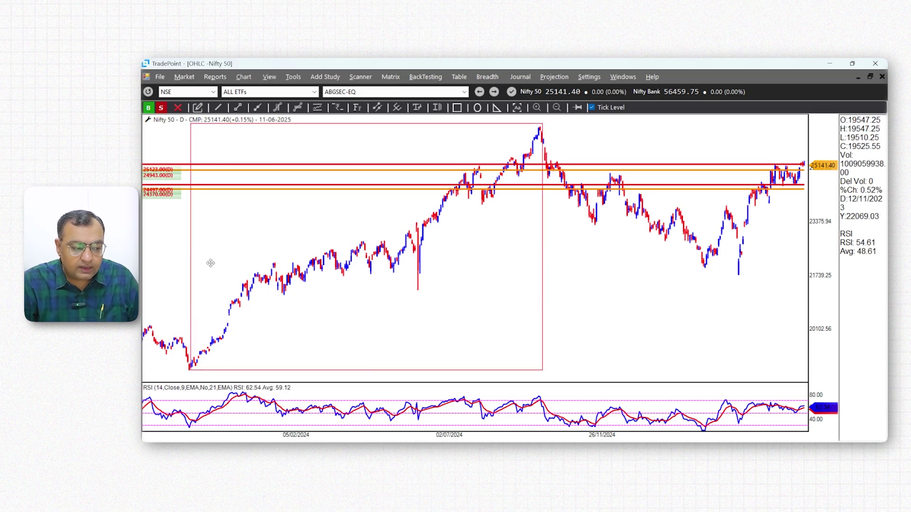
mouse_move(214, 260)
mouse_down()
mouse_move(204, 261)
mouse_move(234, 261)
mouse_move(226, 262)
mouse_up()
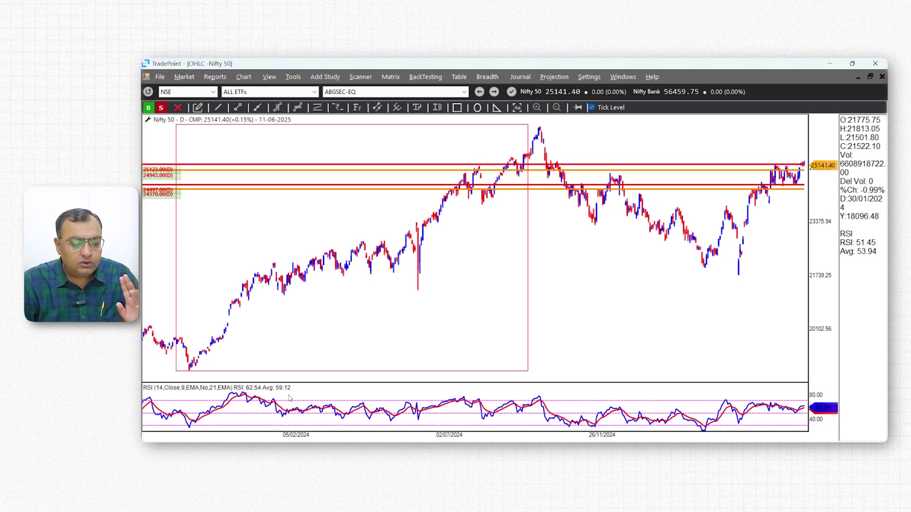
click(282, 312)
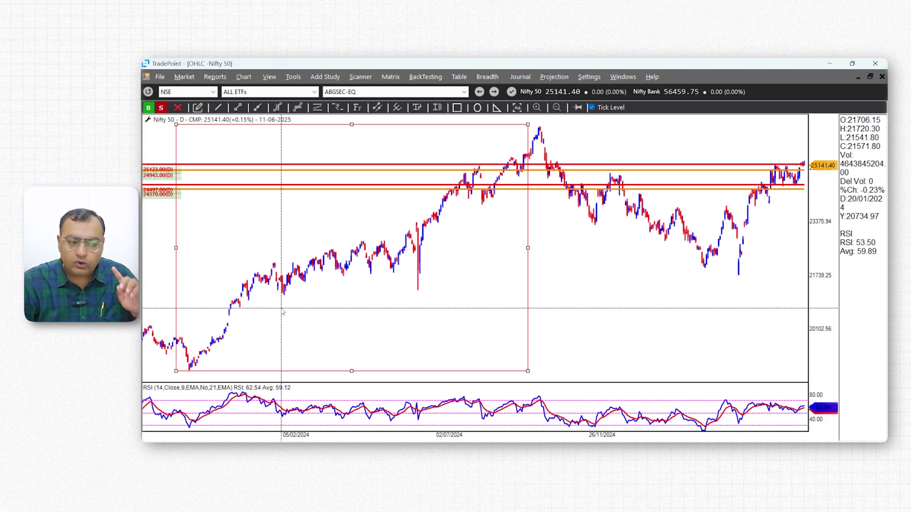
mouse_move(283, 311)
mouse_down()
mouse_move(318, 287)
mouse_move(391, 267)
mouse_up()
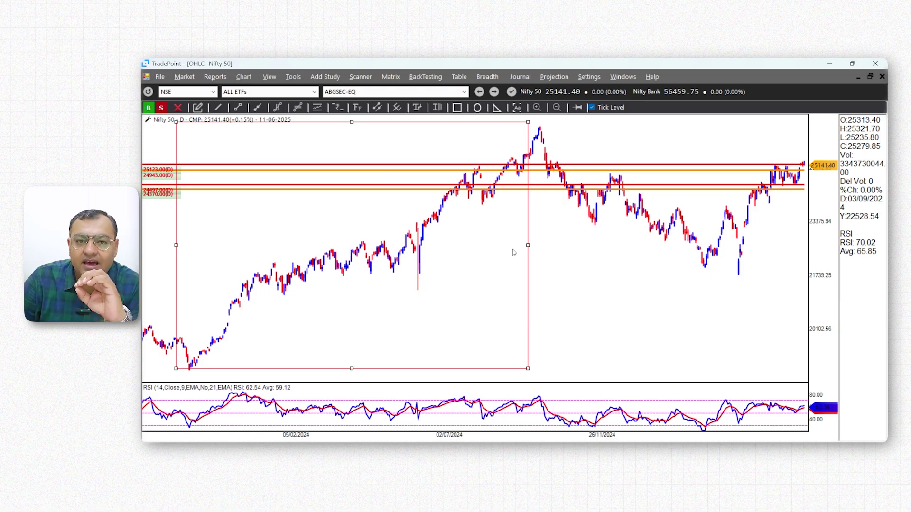
click(567, 336)
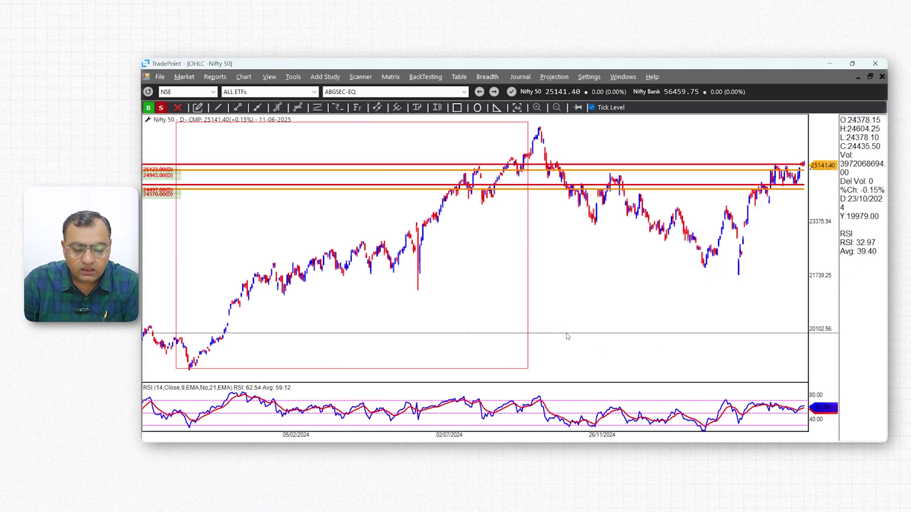
- Shrink the rectangle and move it over the Nifty 50 decline that follows the September 2024 peak
double_click(529, 306)
drag(529, 306, 685, 314)
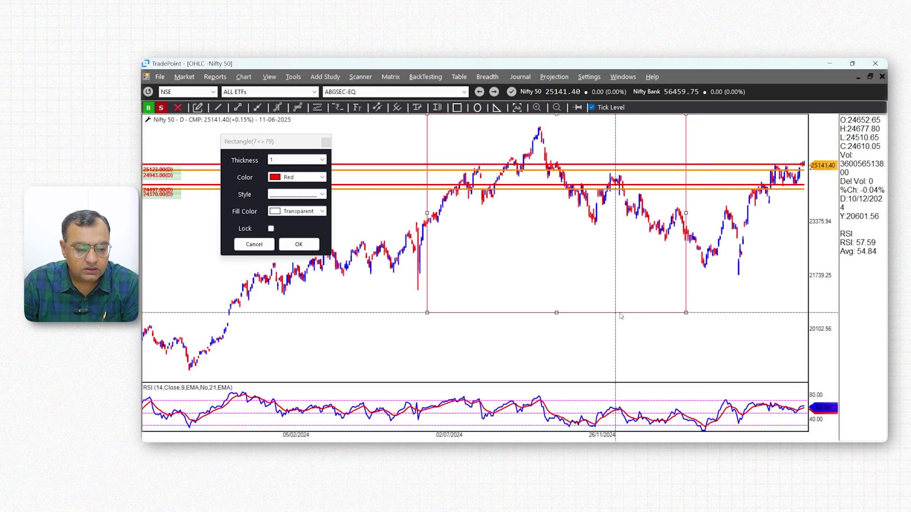
drag(620, 317, 678, 327)
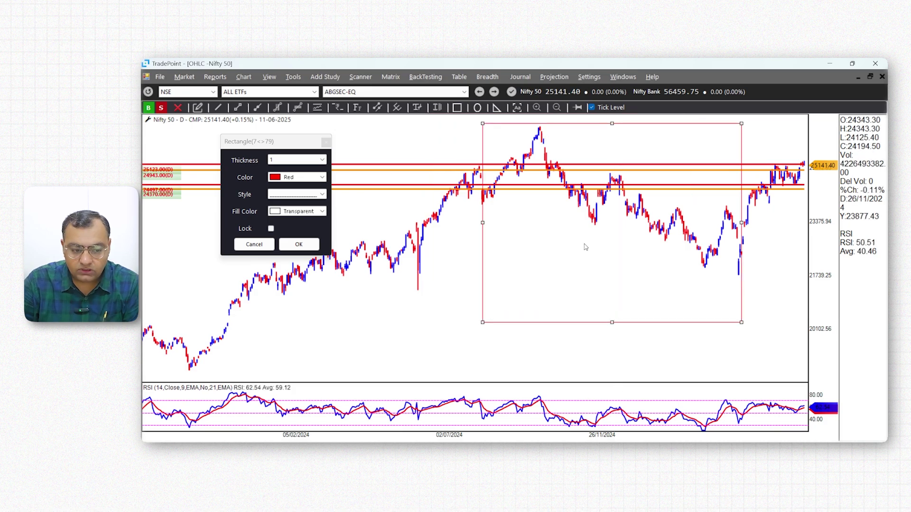
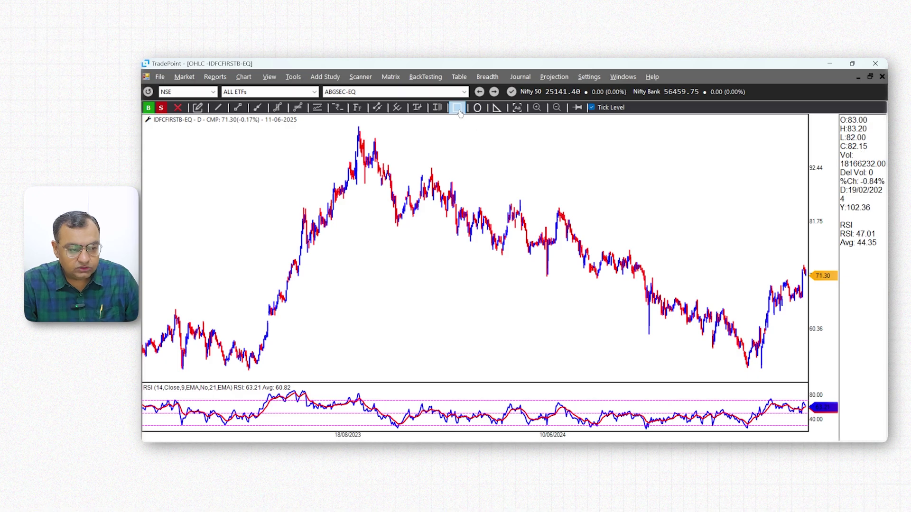
- Enclose the IDFCFIRSTB-EQ base before its 2023 rally in a rectangle and examine the decline after the September 2023 peak
drag(237, 376, 262, 378)
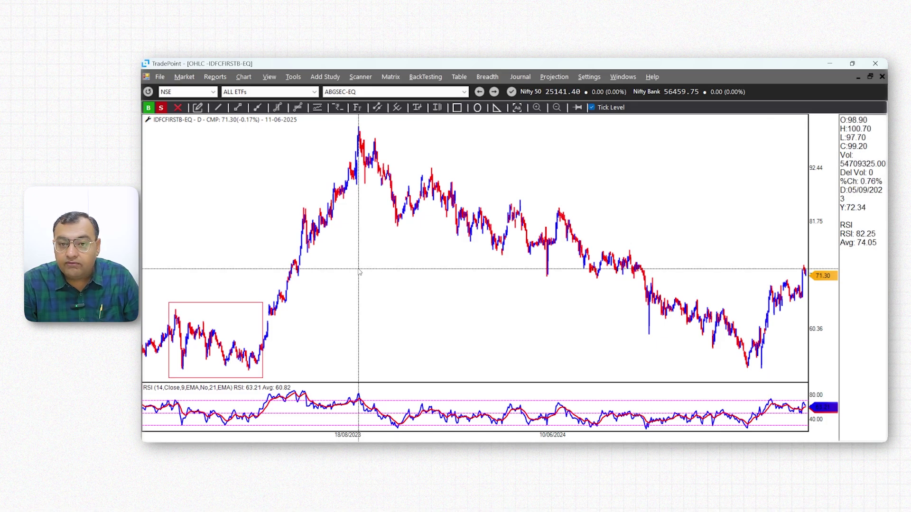
click(770, 259)
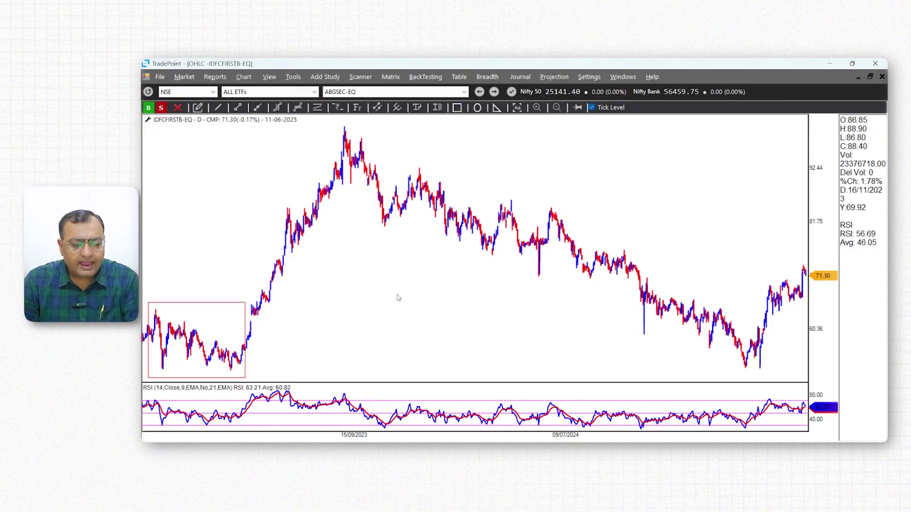
scroll(399, 197, up, 2)
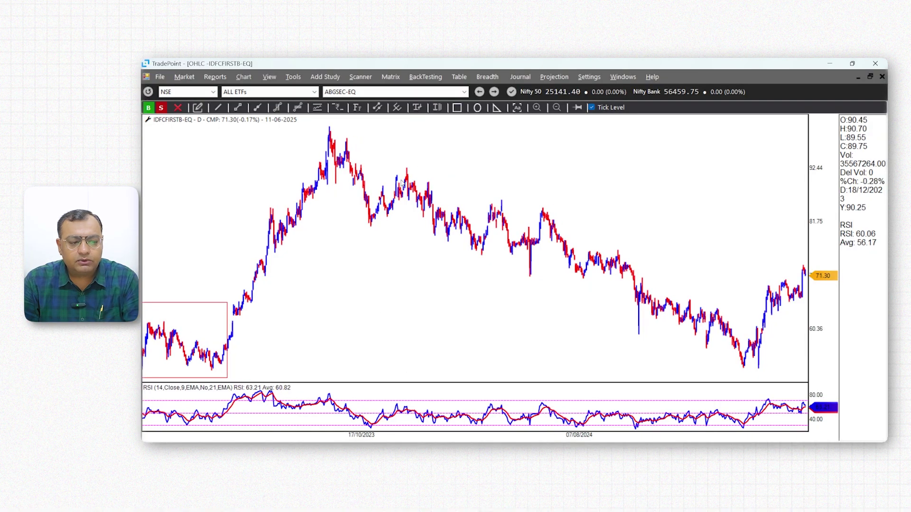
scroll(439, 199, up, 4)
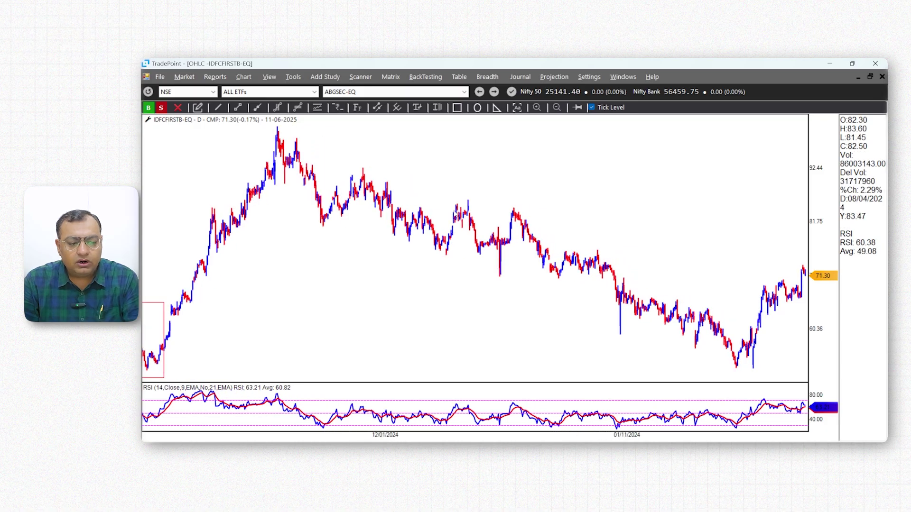
scroll(489, 217, up, 2)
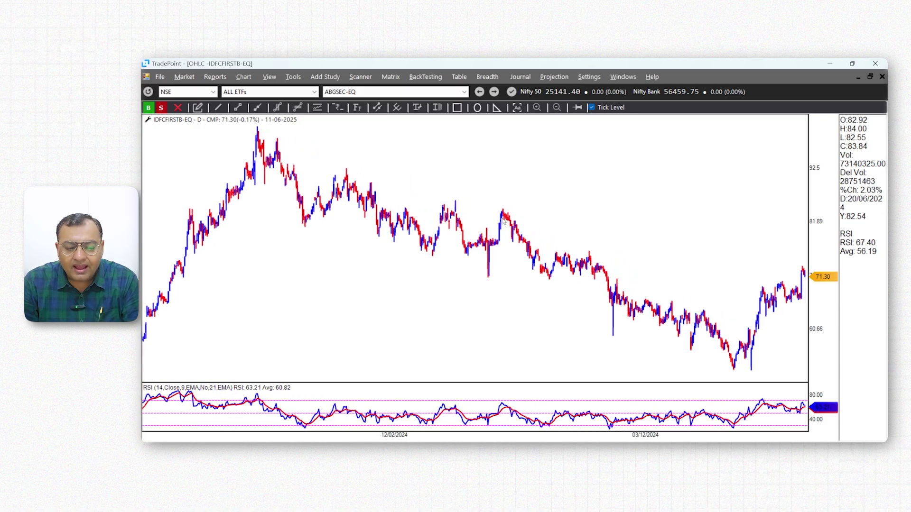
scroll(505, 221, up, 2)
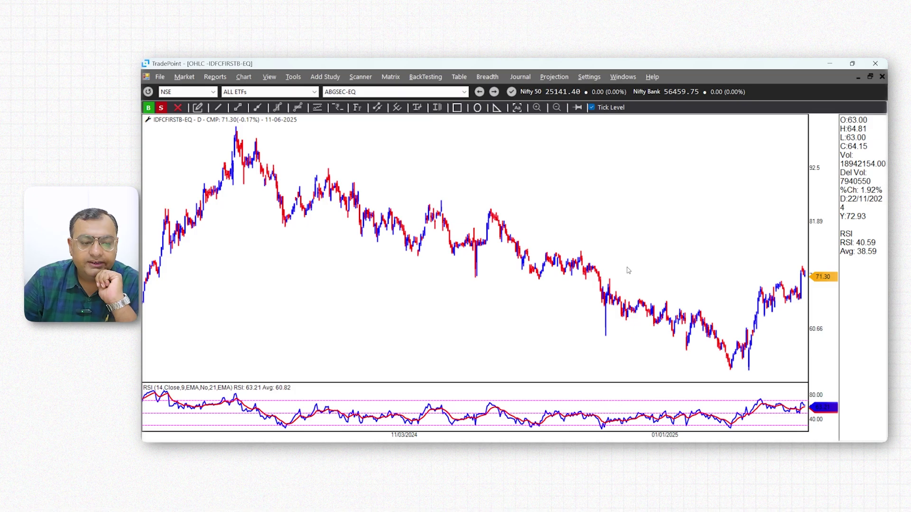
- Switch to the RZone browser window and open the RSI Indicator Digger
click(600, 410)
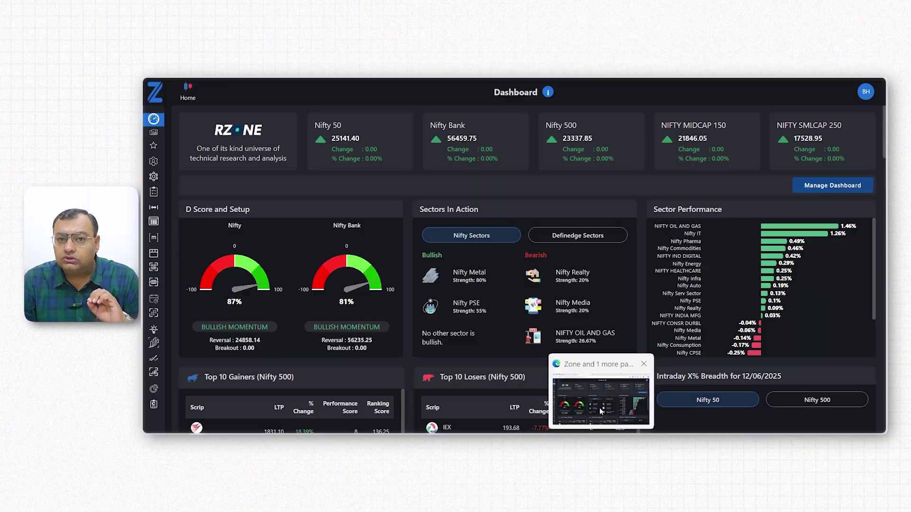
mouse_move(152, 205)
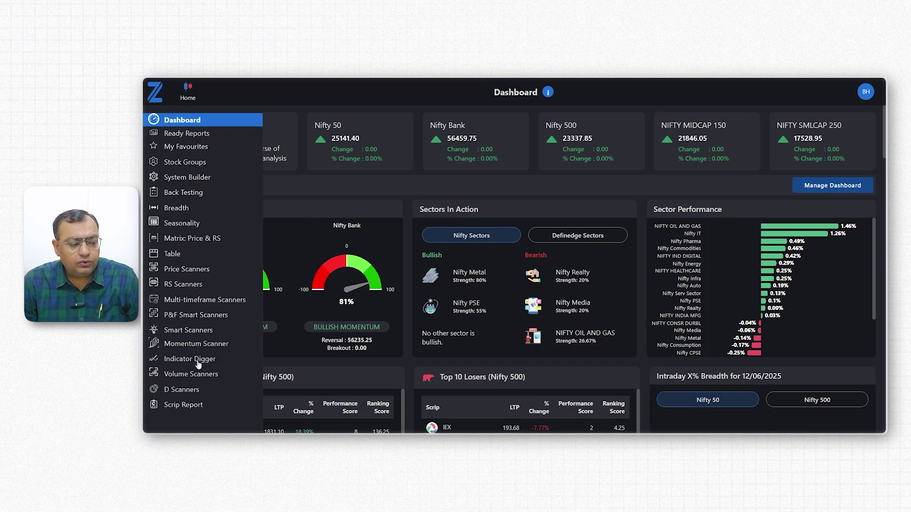
mouse_move(199, 360)
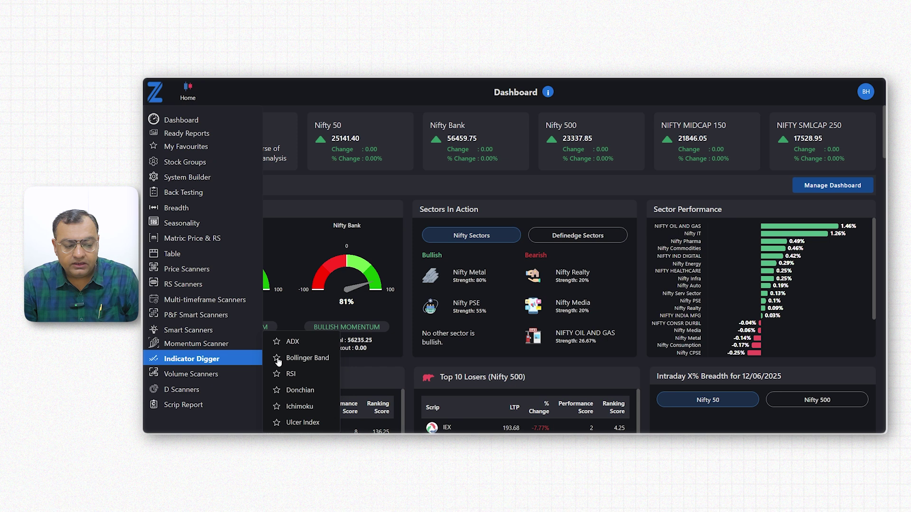
click(308, 372)
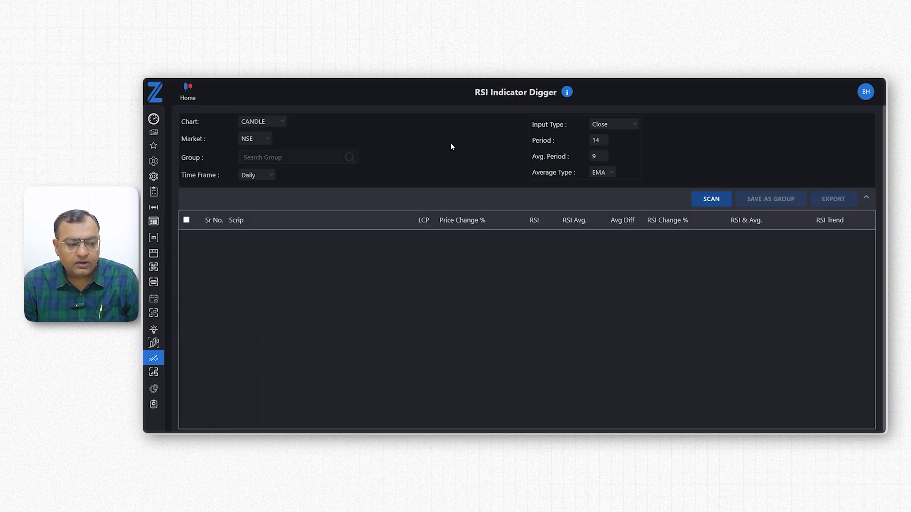
- Choose the Nifty 50 Index group and run the daily RSI scan
text(nifty 50)
key(Return)
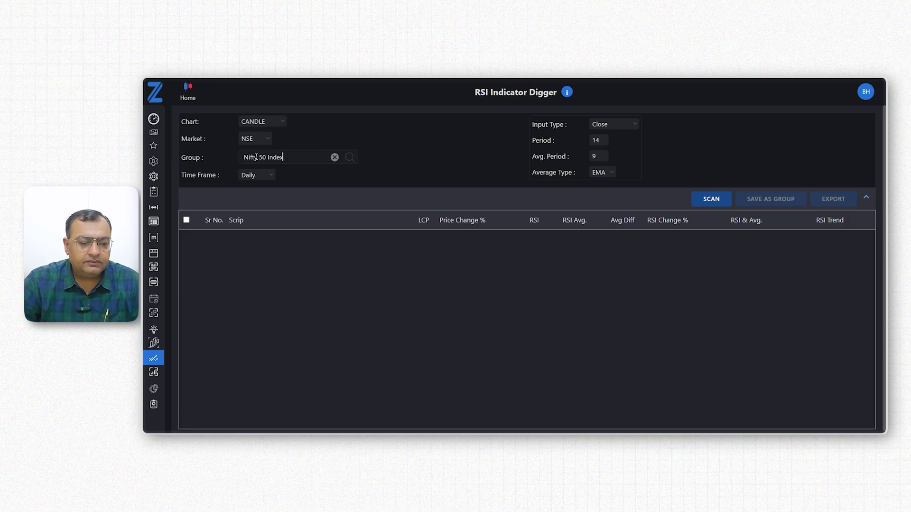
click(717, 200)
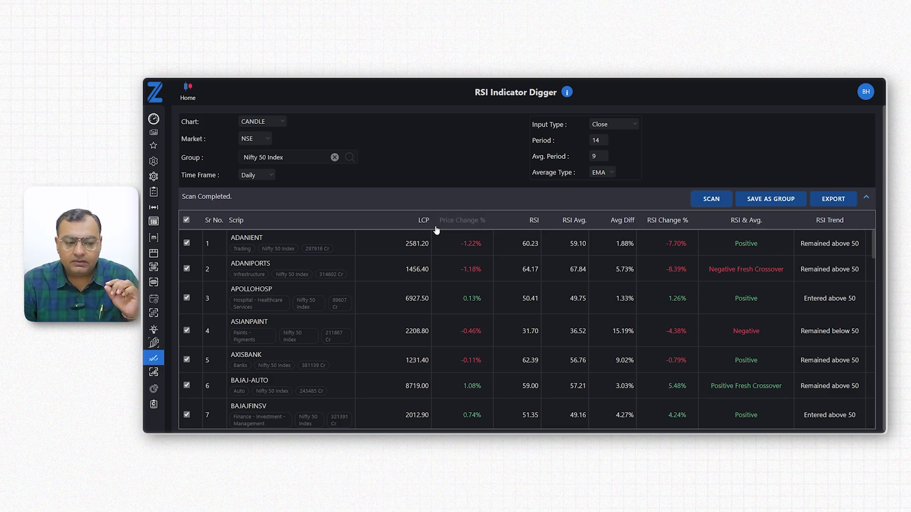
- Sort the scan results by RSI and by RSI & Avg., and review each scrip's crossover status
click(533, 221)
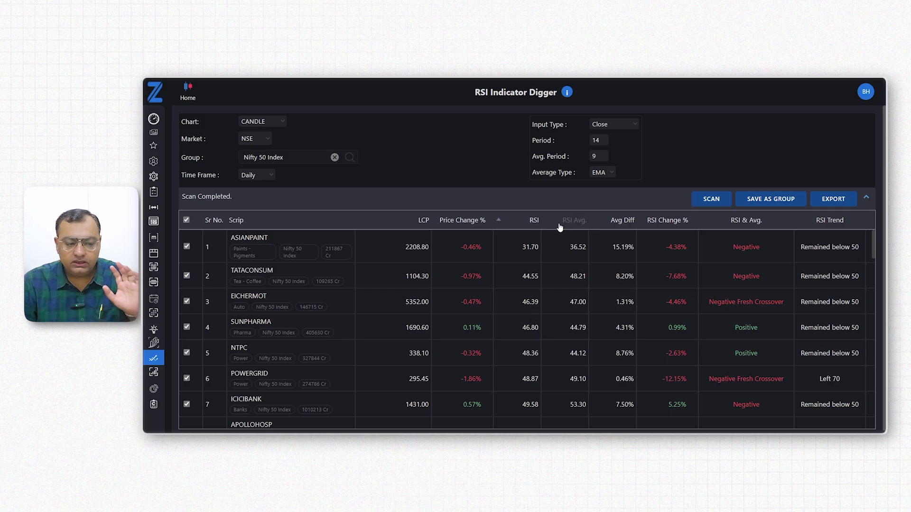
click(750, 226)
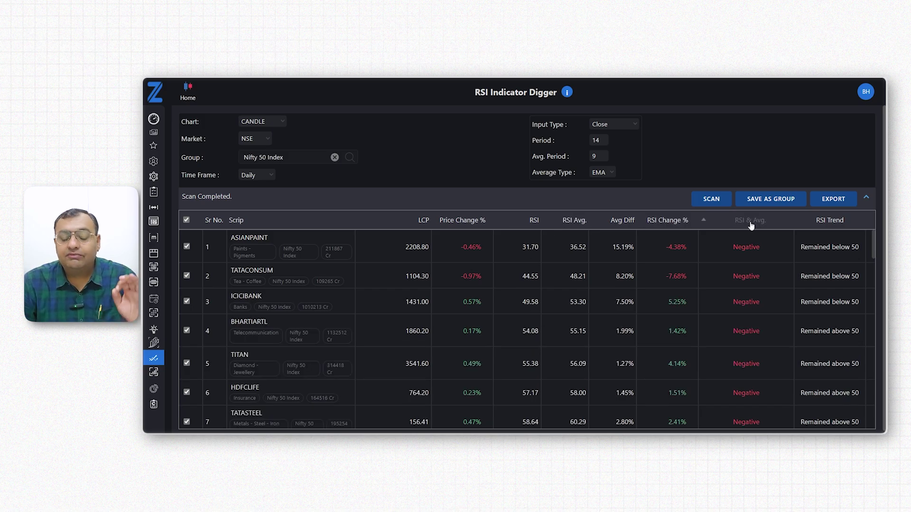
scroll(753, 242, down, 8)
scroll(754, 254, up, 3)
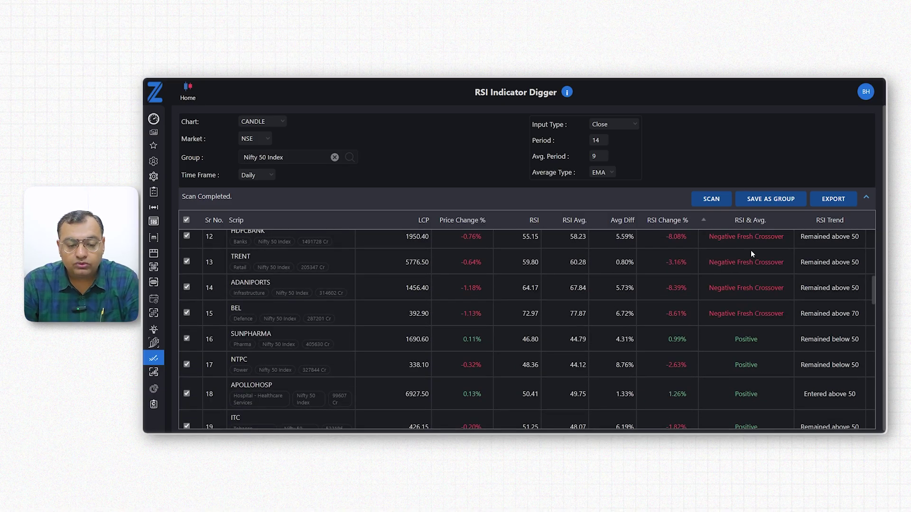
- Sort the results by RSI Trend to review zone changes, and re-sort by RSI & Avg. to compare positive and negative scrips
click(816, 224)
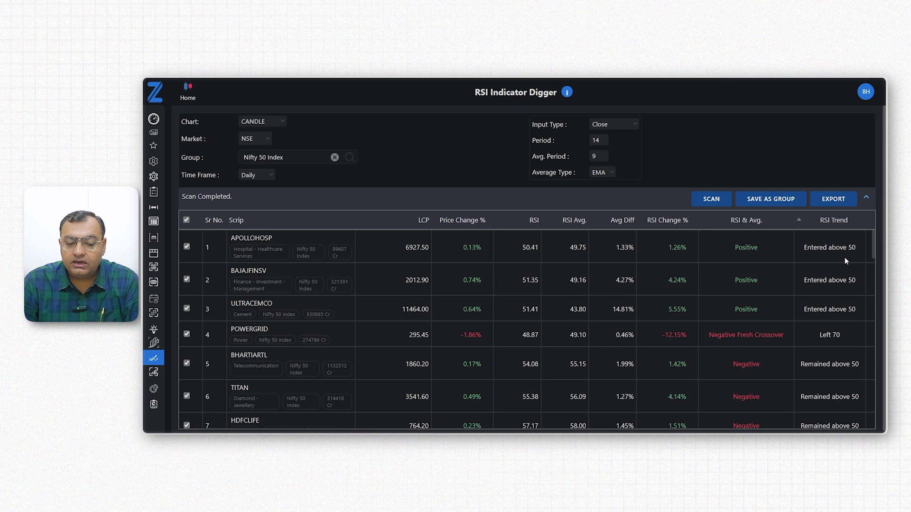
scroll(830, 285, down, 2)
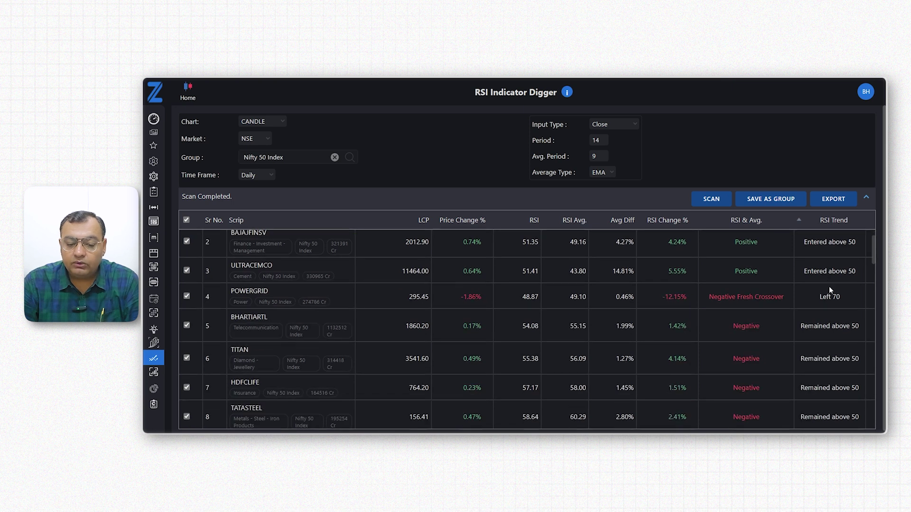
click(758, 224)
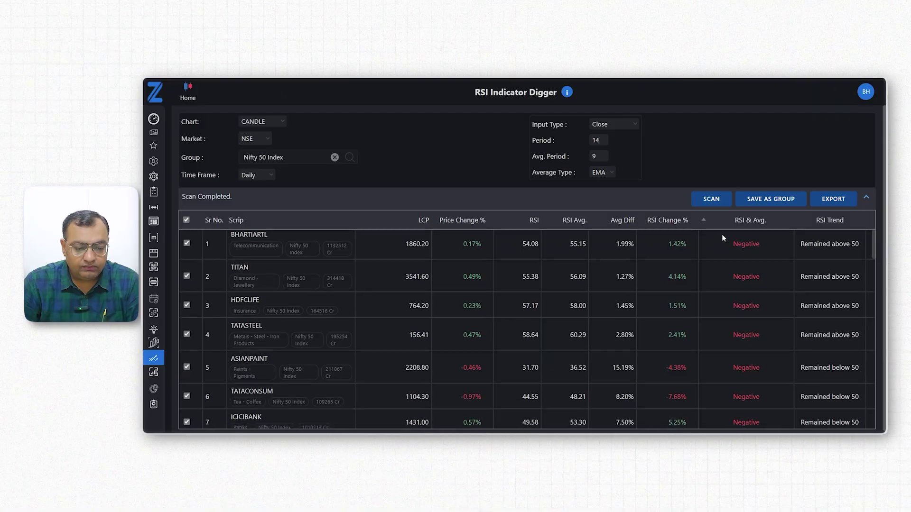
scroll(722, 234, down, 10)
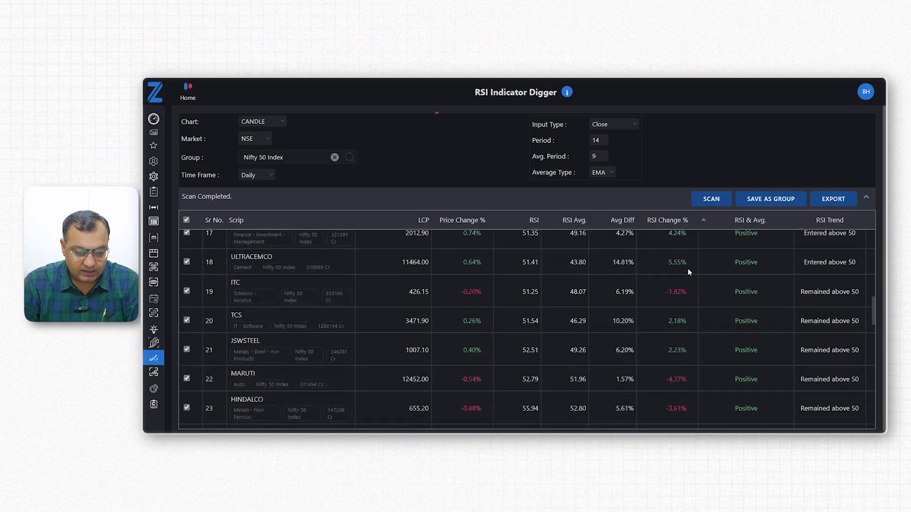
scroll(688, 269, up, 2)
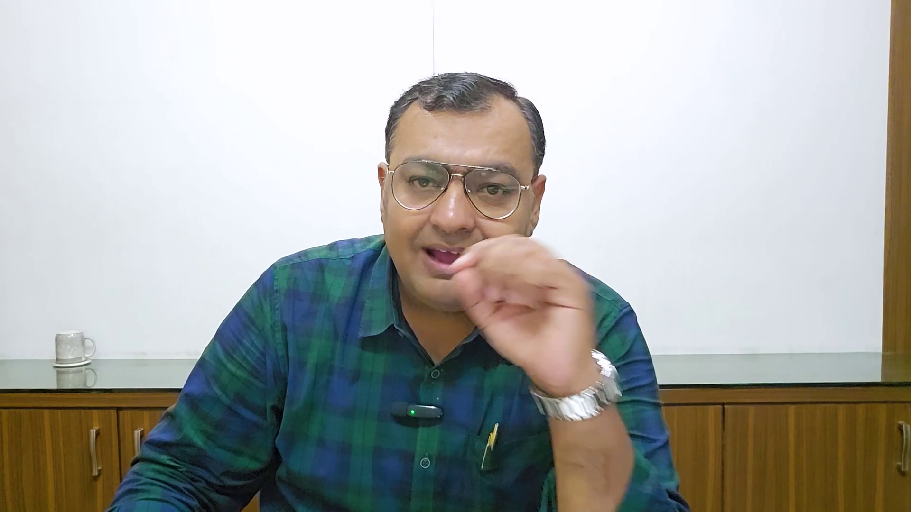